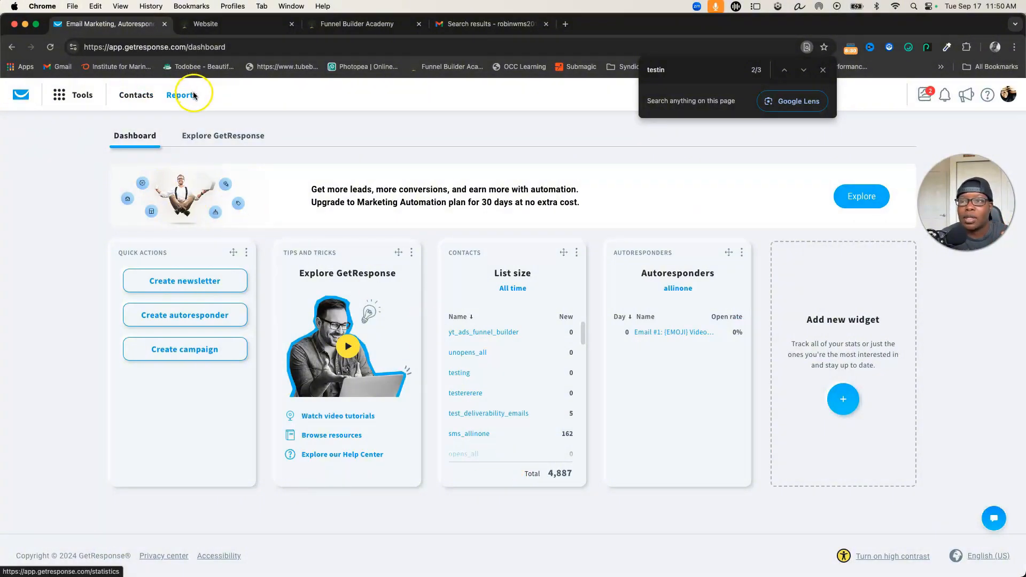
# - Start a new contact list that copies the settings of the existing "testing" list
pyautogui.click(140, 96)
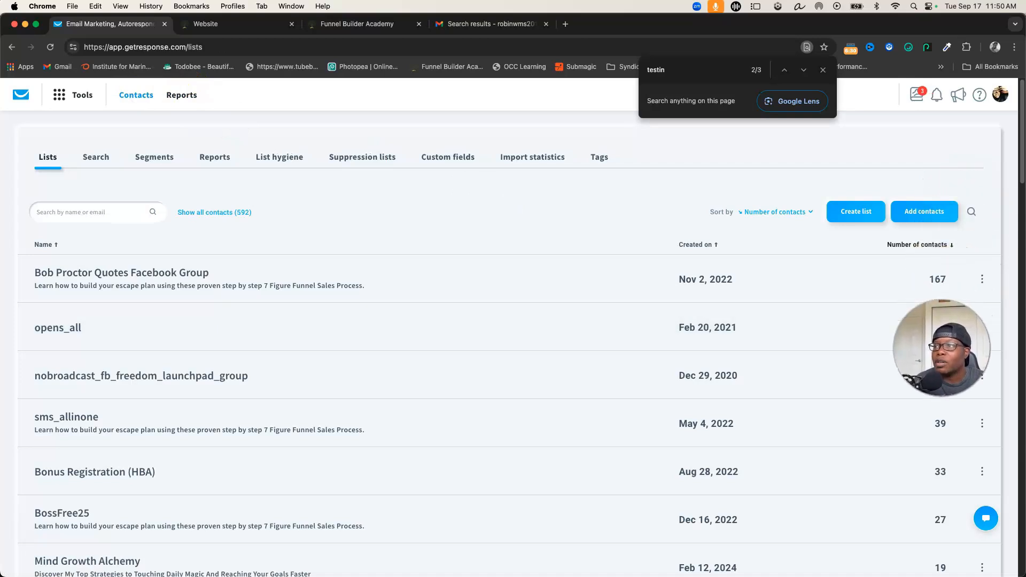
pyautogui.click(858, 214)
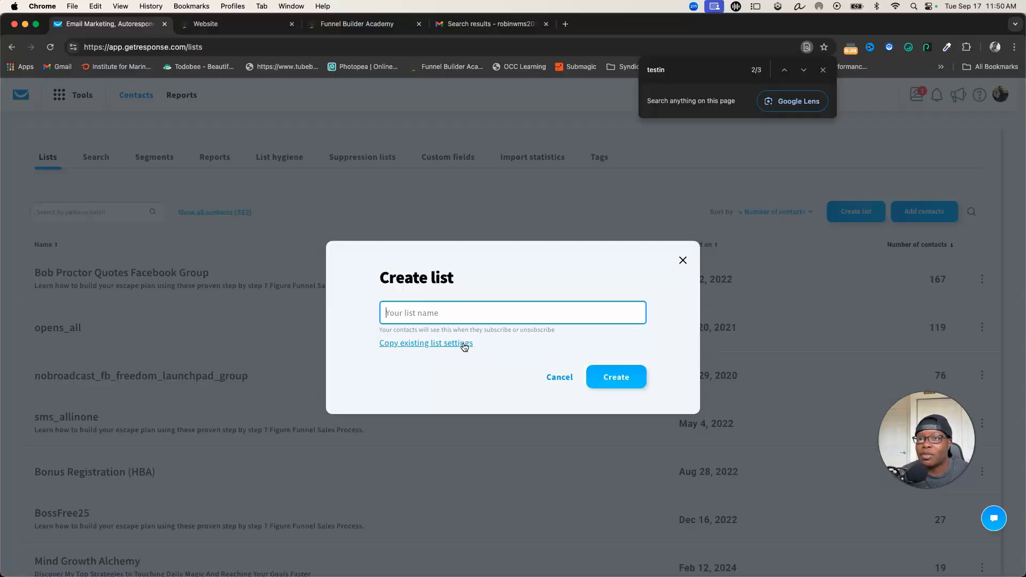
pyautogui.click(460, 343)
pyautogui.write('te')
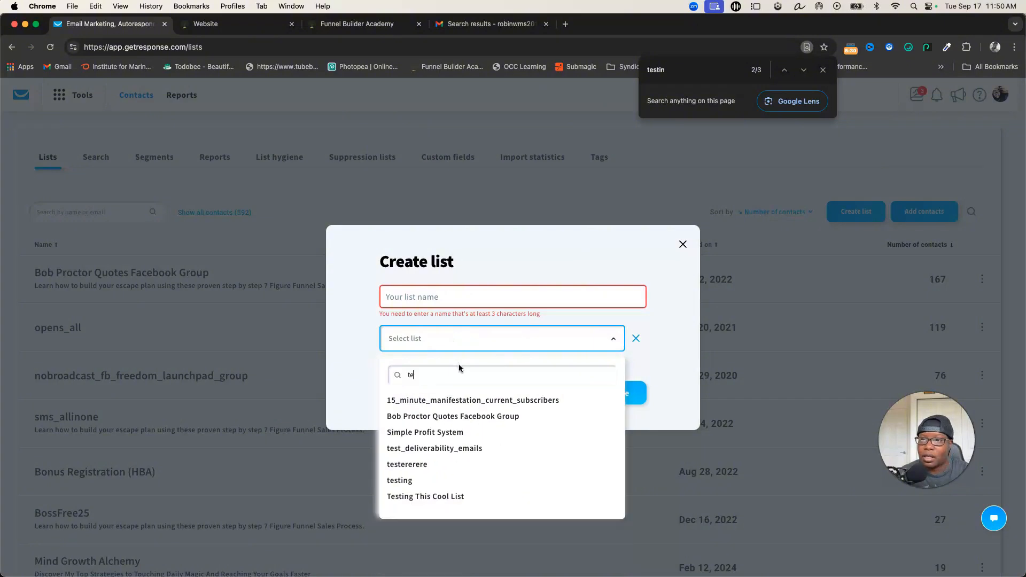
pyautogui.click(406, 484)
pyautogui.click(404, 375)
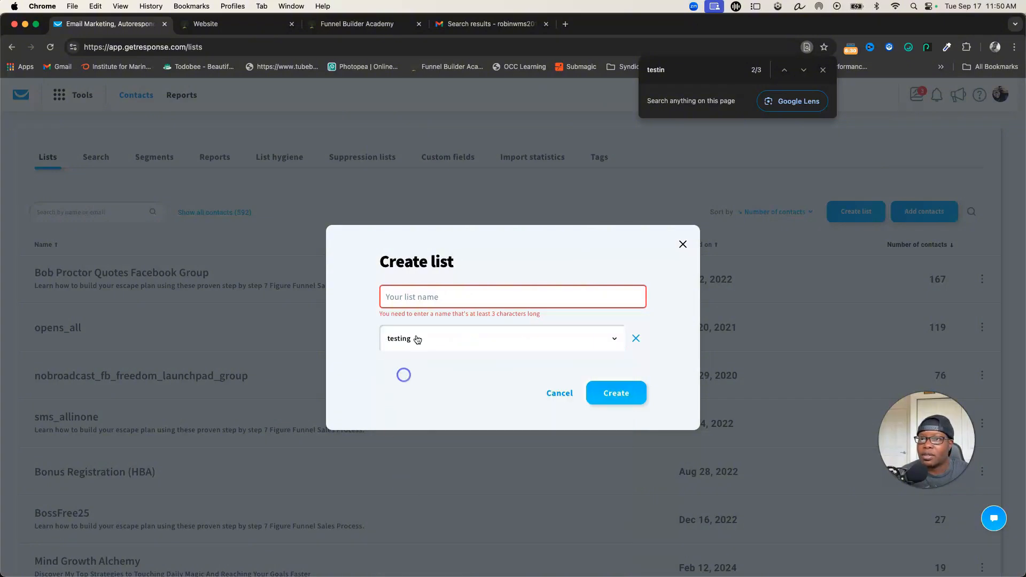
# - Name the new list "Testing This For You" and create it
pyautogui.click(431, 297)
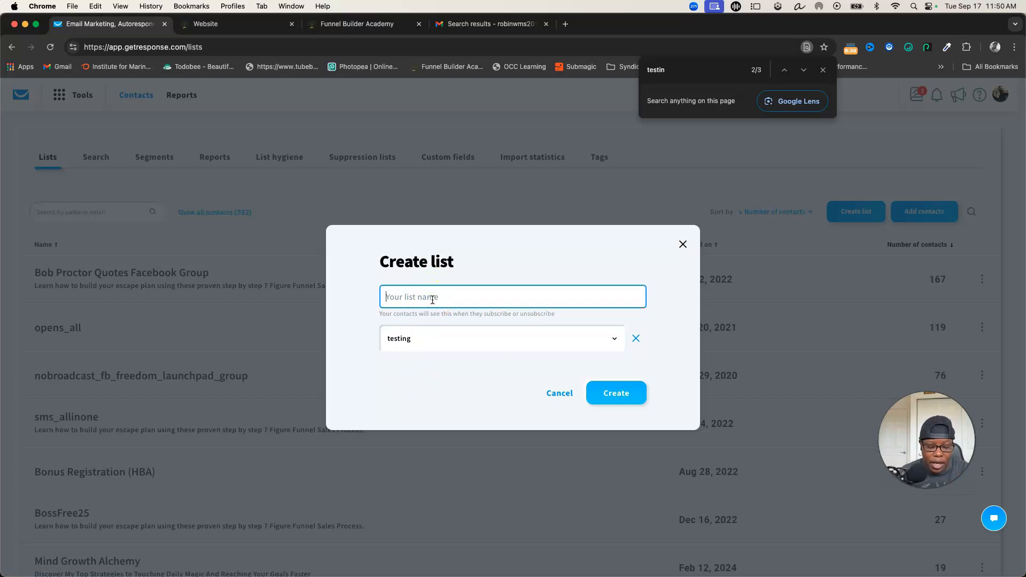
pyautogui.write('Testing This Fo')
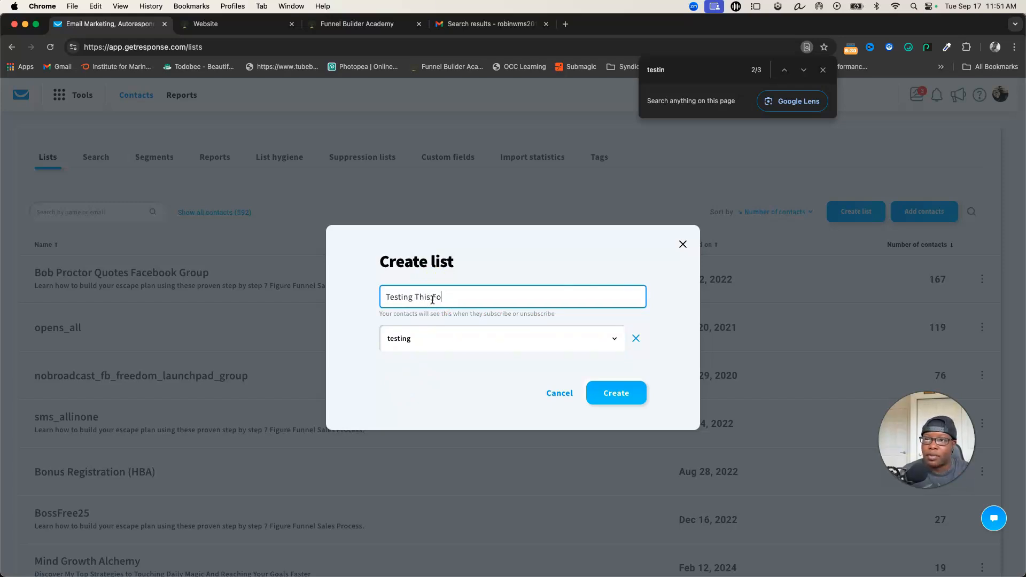
pyautogui.write('r You')
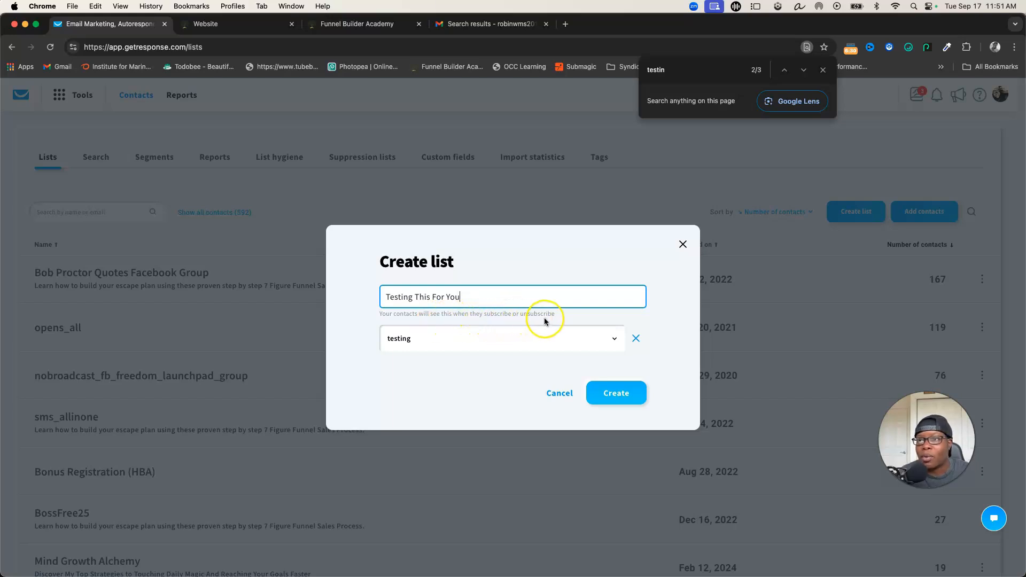
pyautogui.click(609, 397)
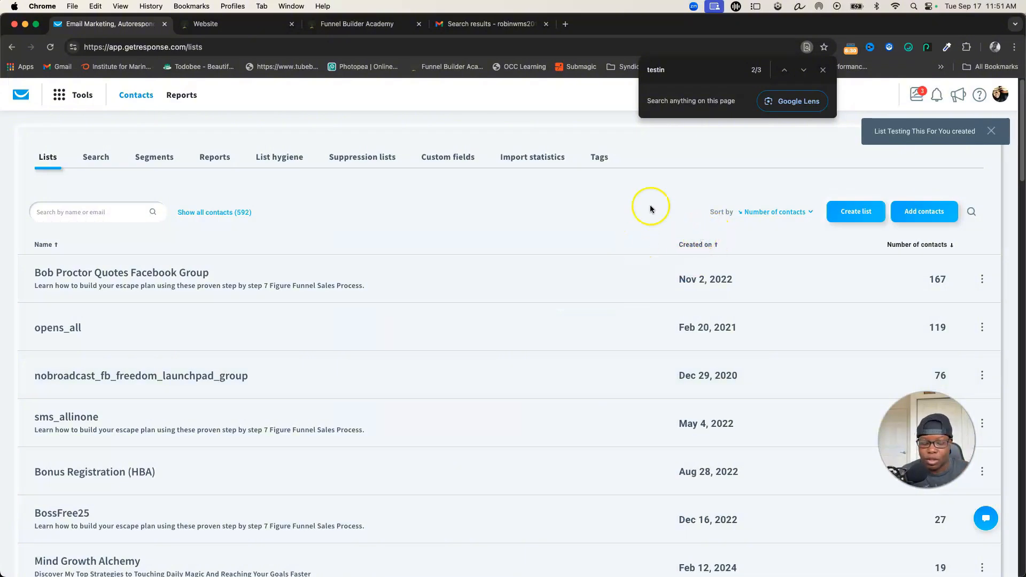
# - Find "testing" on the lists page and open the settings of the "Testing This For You" list
pyautogui.write('testing')
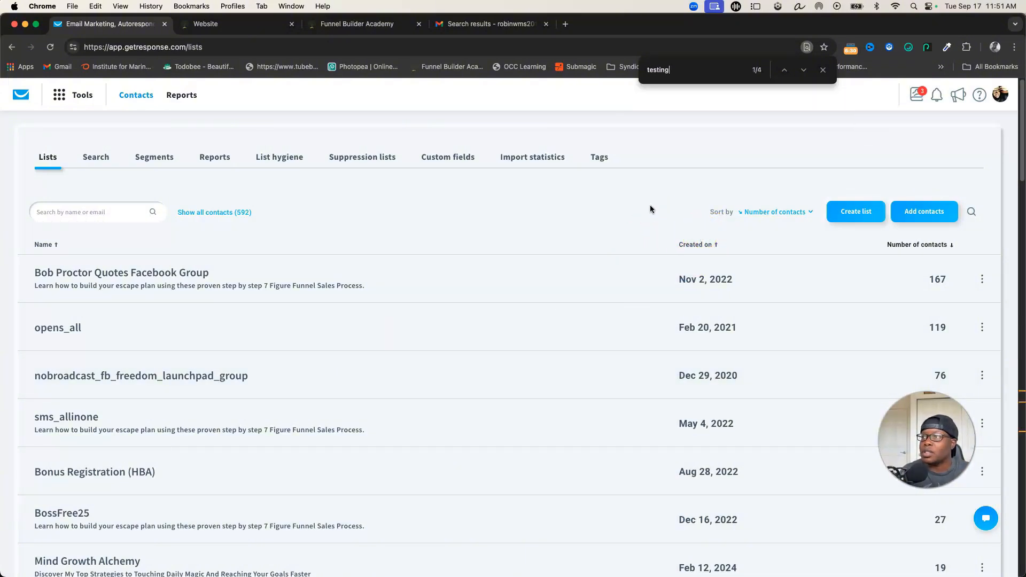
pyautogui.press('Return')
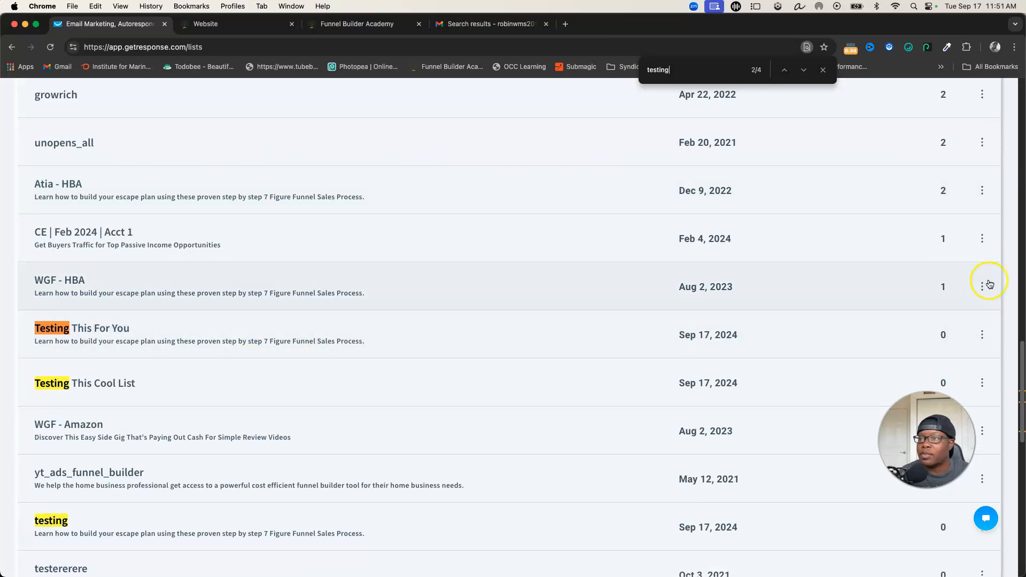
pyautogui.click(983, 337)
pyautogui.click(983, 336)
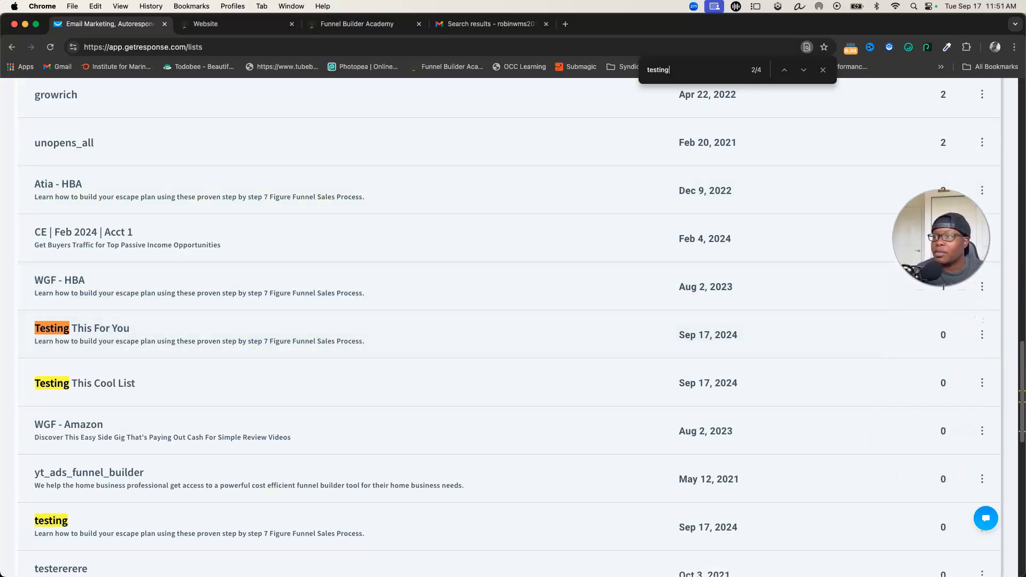
pyautogui.click(983, 335)
pyautogui.click(907, 371)
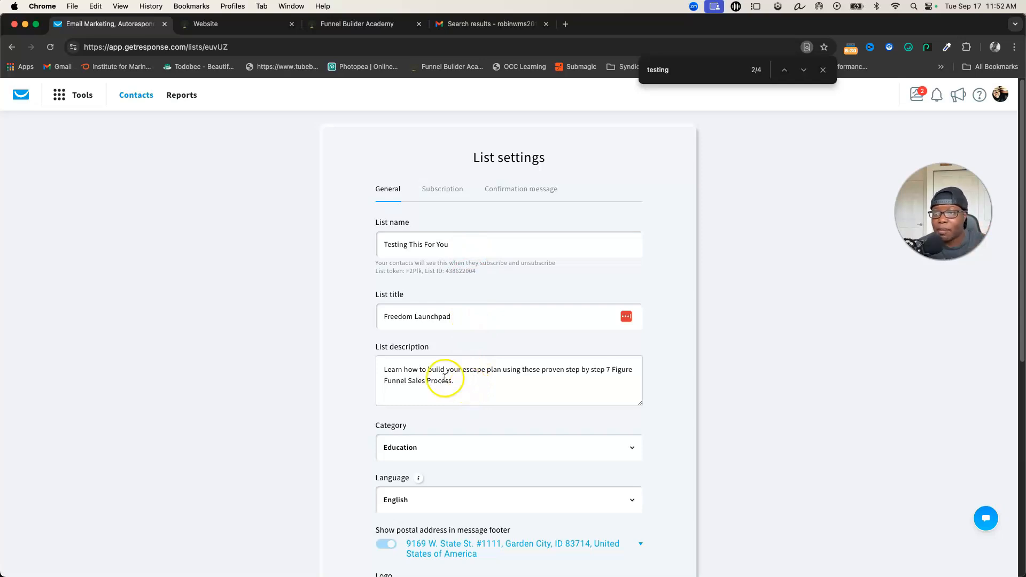
# - Review the list's general settings, including description, logo and logo link, and save them
pyautogui.scroll(-3, 481, 375)
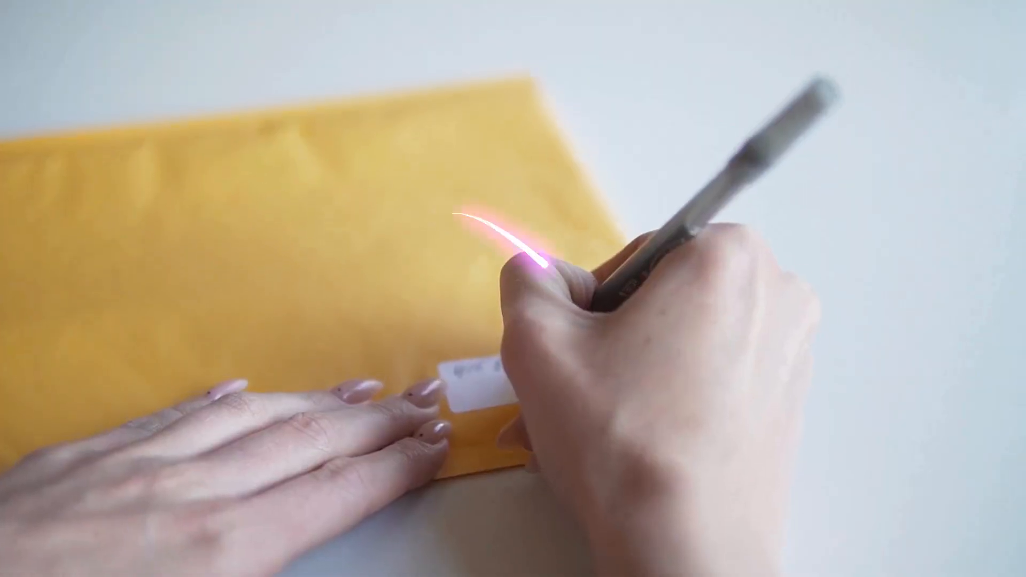
pyautogui.scroll(-2, 535, 398)
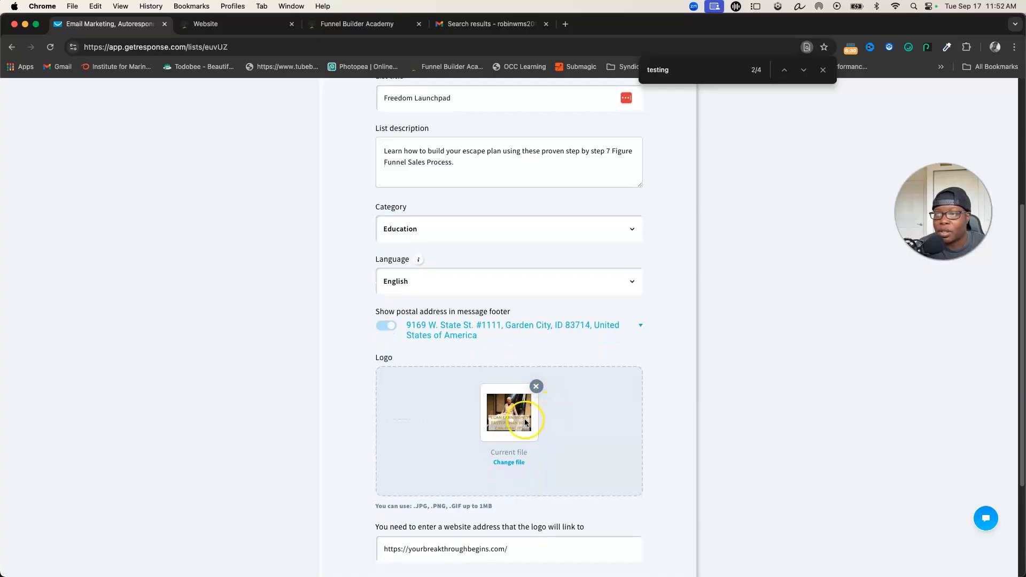
pyautogui.scroll(-5, 525, 422)
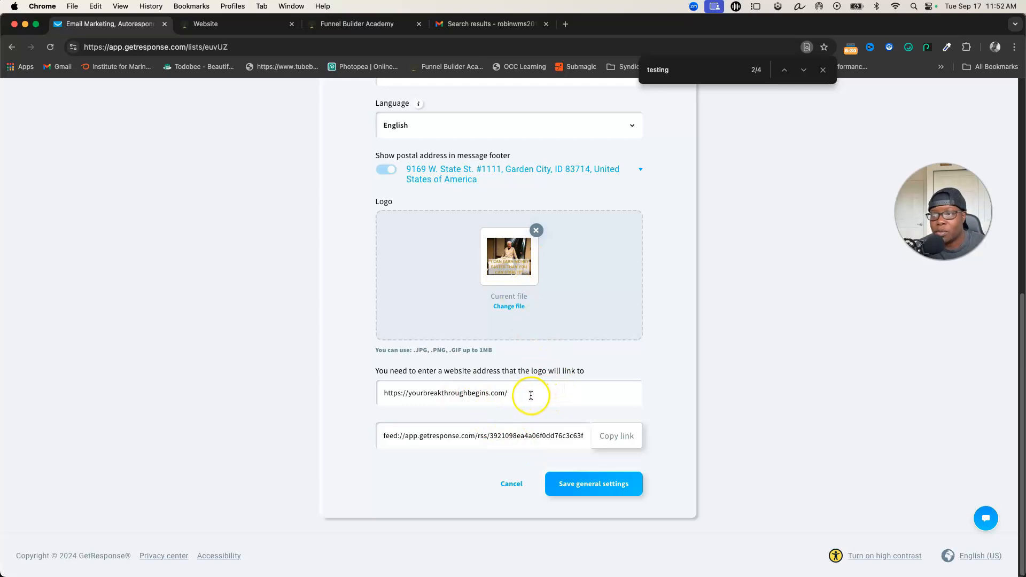
pyautogui.click(584, 490)
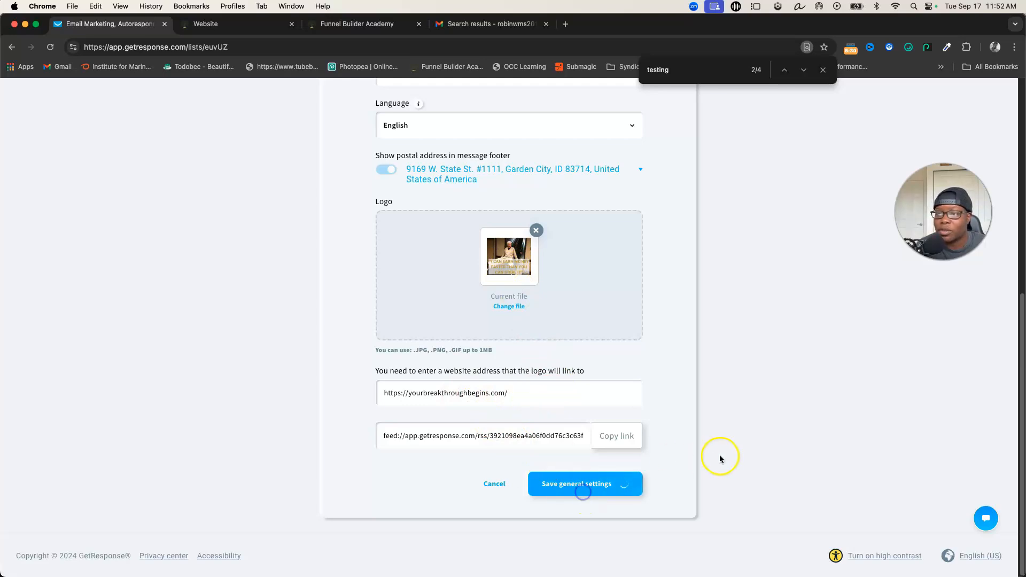
# - Review the list's subscription settings and preview its default confirmation page
pyautogui.click(430, 196)
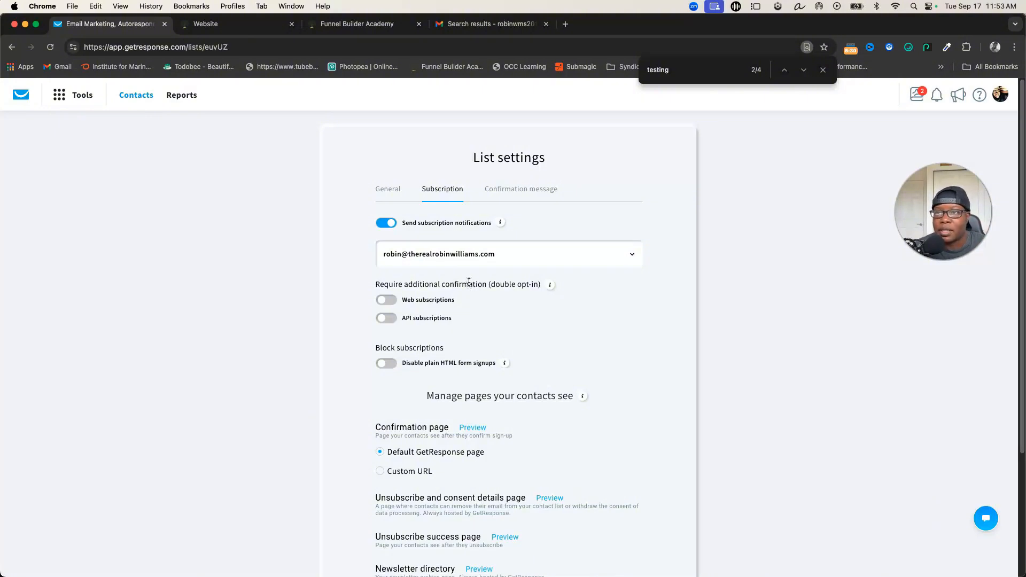
pyautogui.moveTo(497, 229)
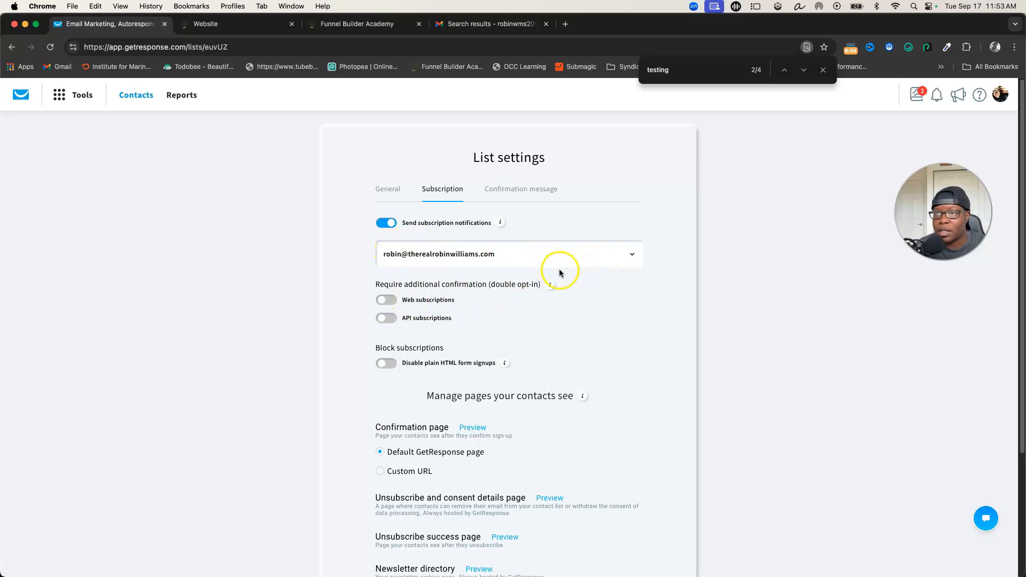
pyautogui.scroll(-3, 558, 270)
pyautogui.scroll(-2, 560, 273)
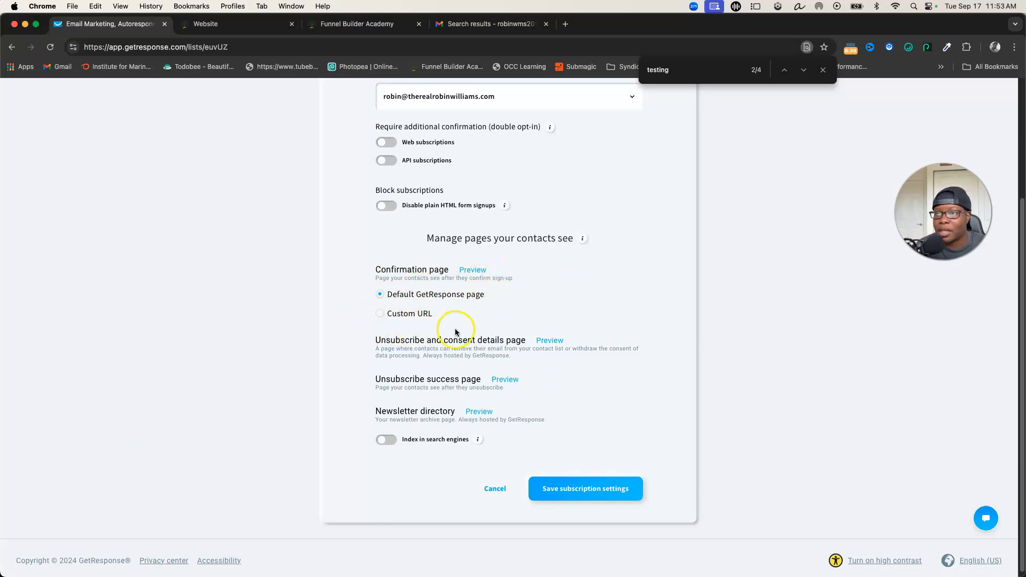
pyautogui.click(483, 271)
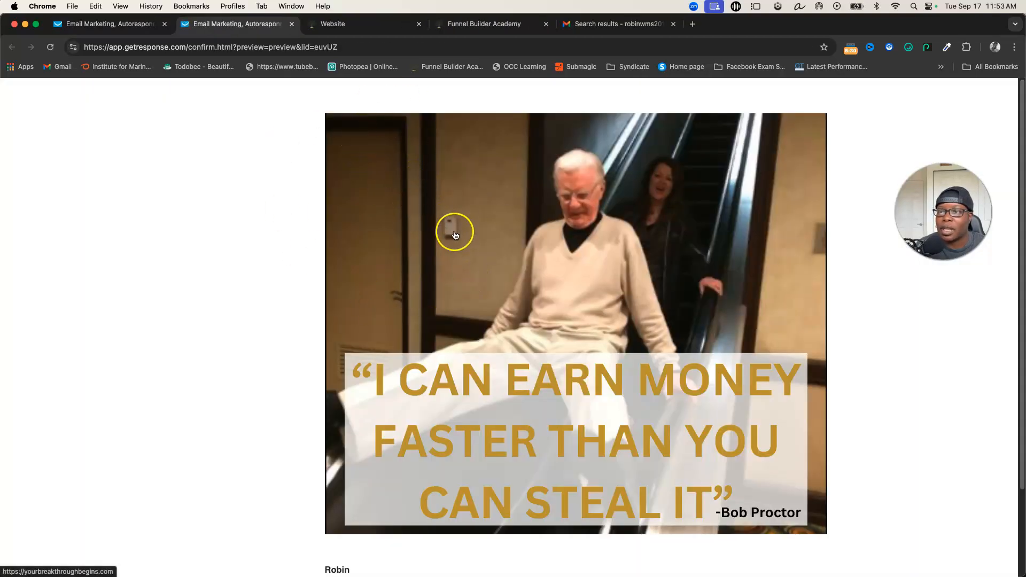
pyautogui.scroll(-1, 471, 268)
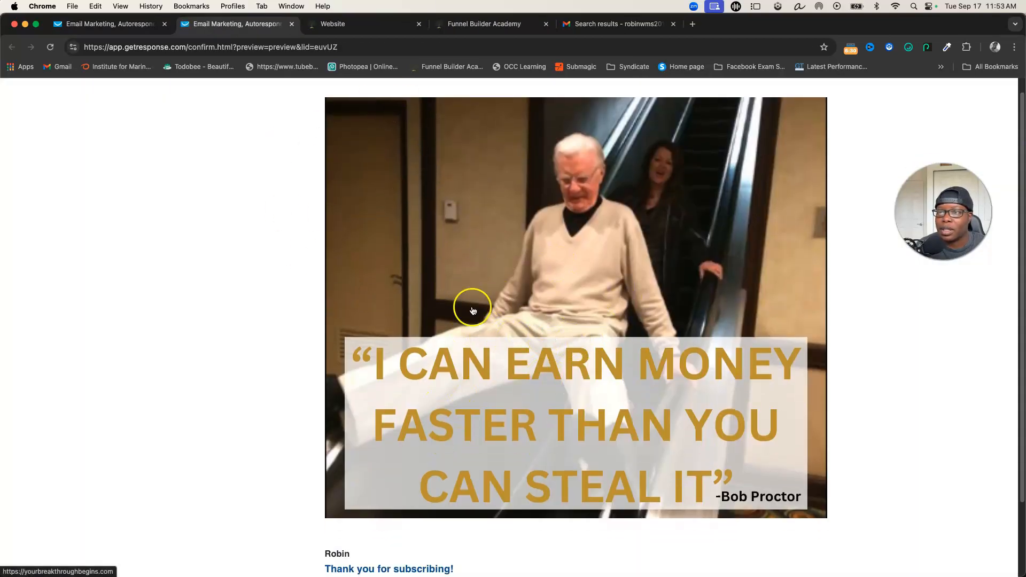
pyautogui.scroll(-3, 556, 368)
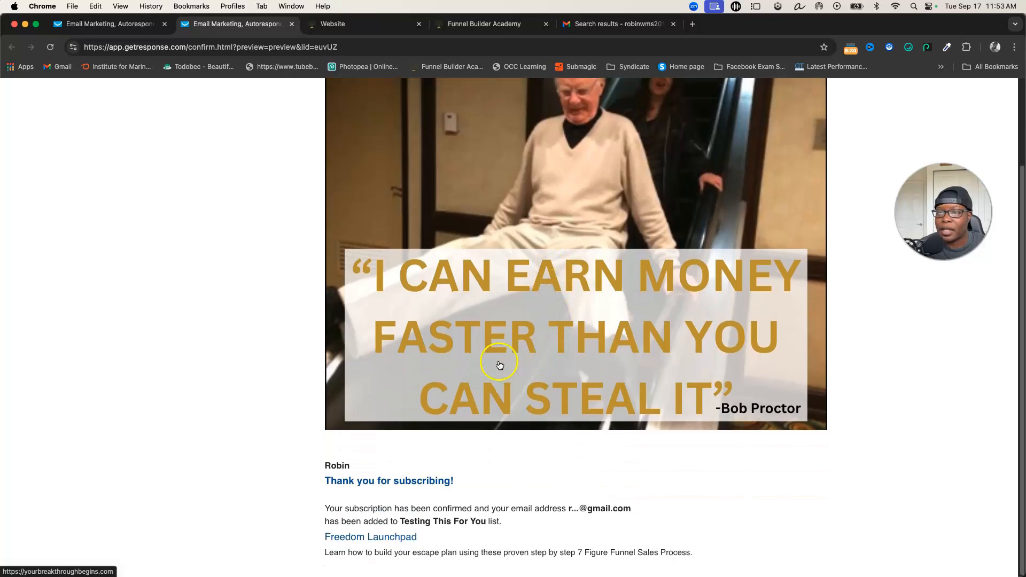
pyautogui.scroll(4, 461, 365)
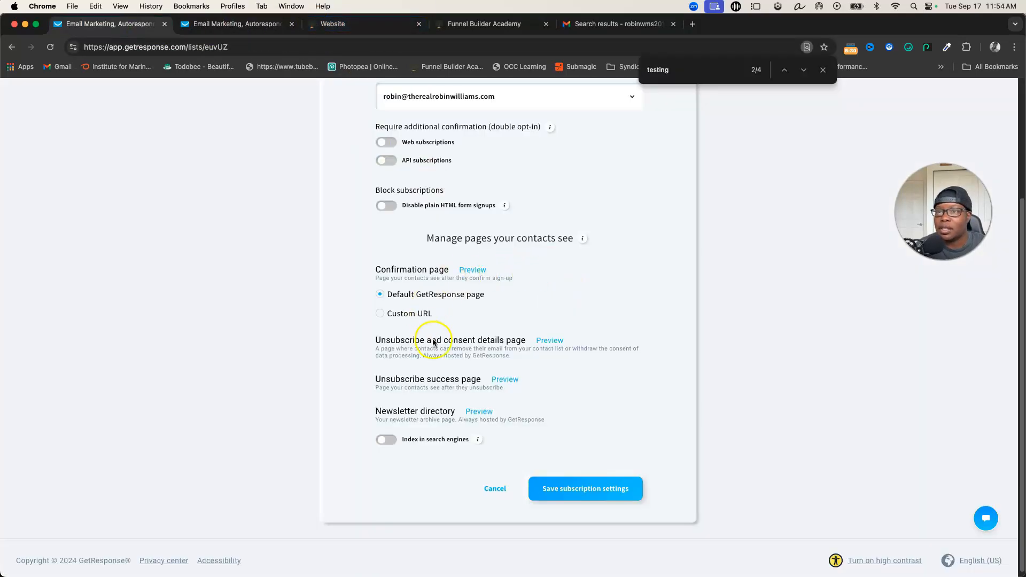
# - Save the list's subscription settings with the default GetResponse confirmation page
pyautogui.scroll(-1, 432, 345)
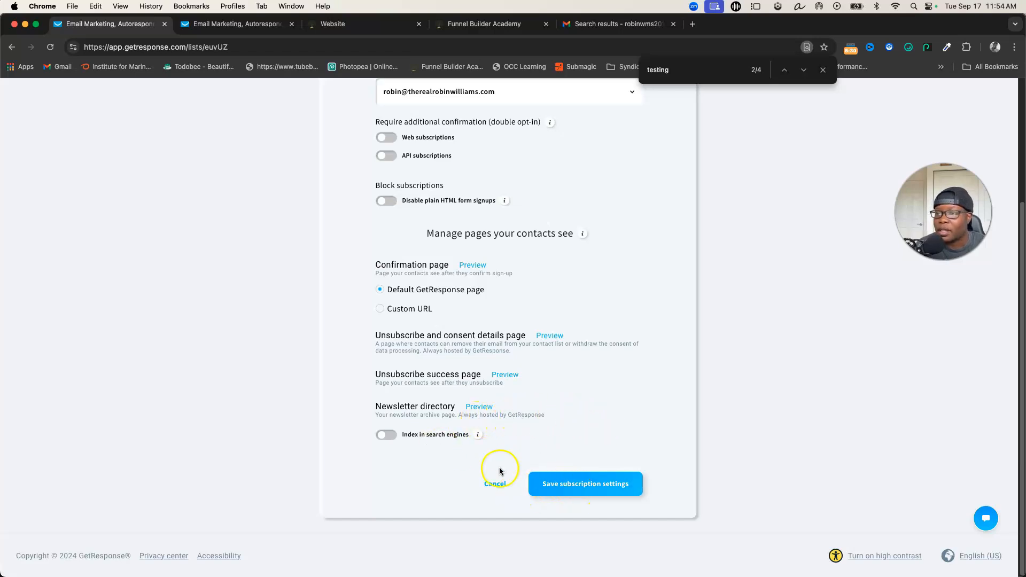
pyautogui.click(566, 483)
pyautogui.click(559, 487)
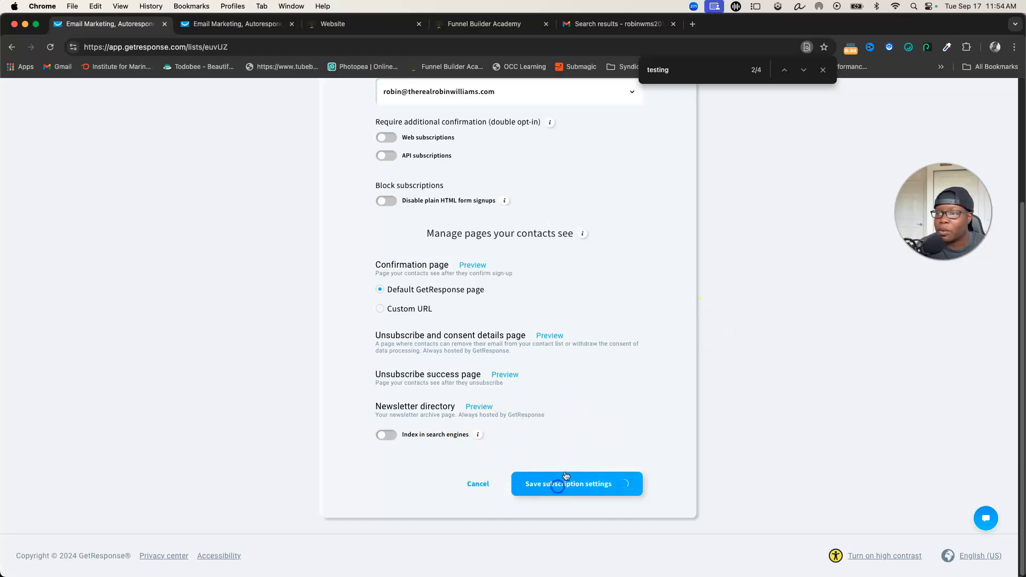
# - Open the confirmation message settings, check the predefined subject lines and switch to a custom subject line
pyautogui.click(516, 190)
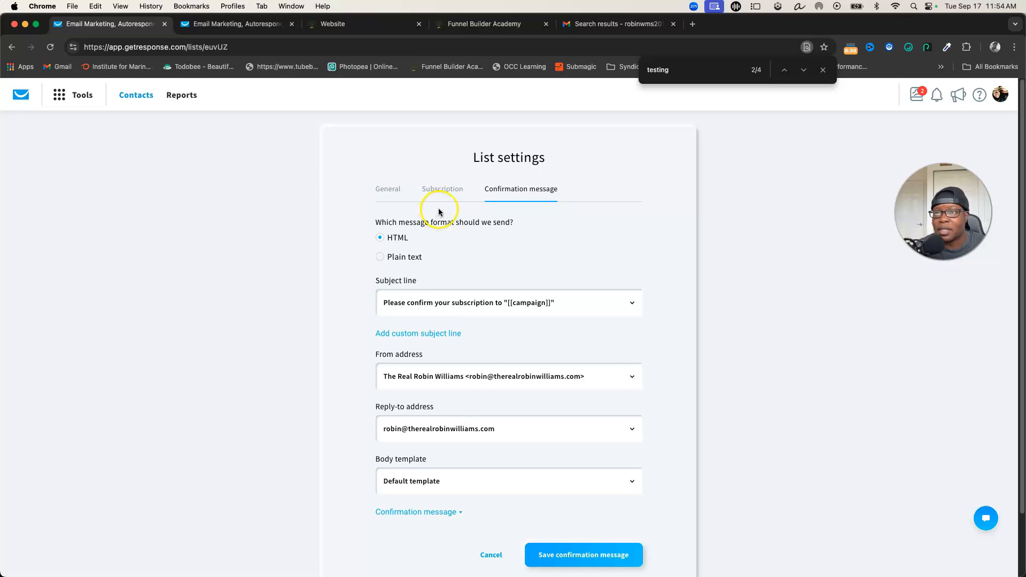
pyautogui.click(635, 304)
pyautogui.click(711, 260)
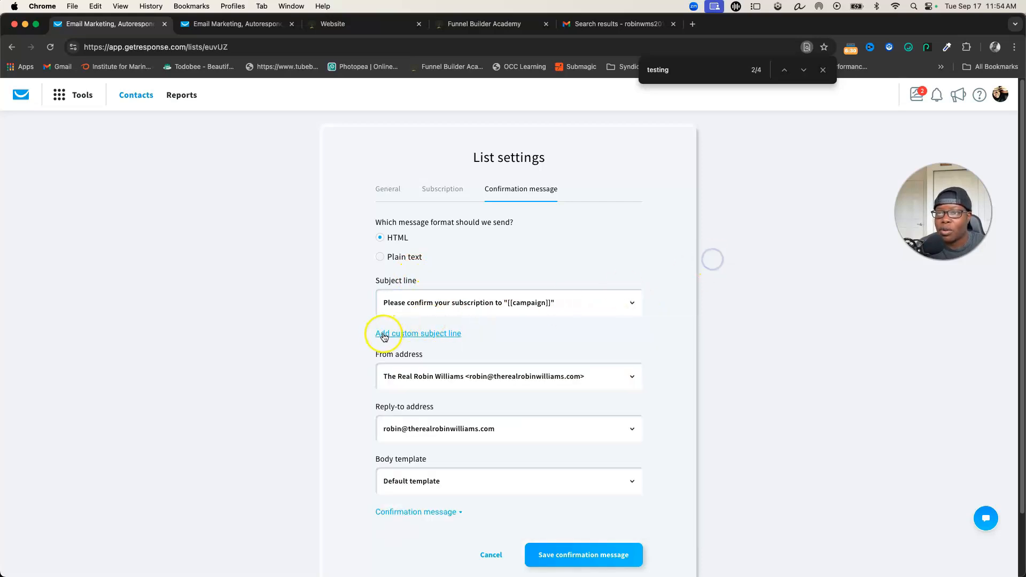
pyautogui.click(421, 334)
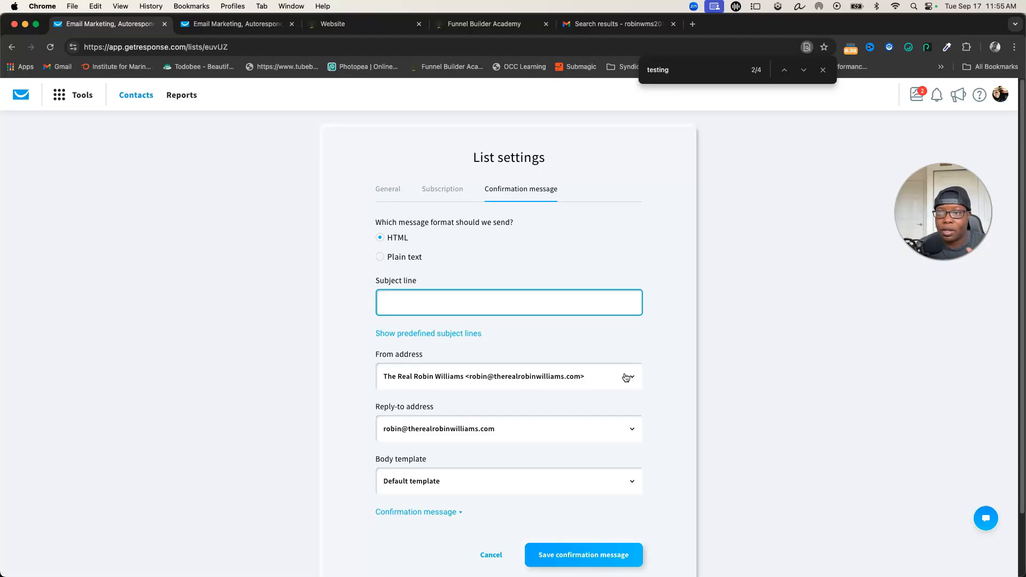
# - Examine the reply-to address and body template options, and expand the confirmation message to review its content
pyautogui.click(405, 427)
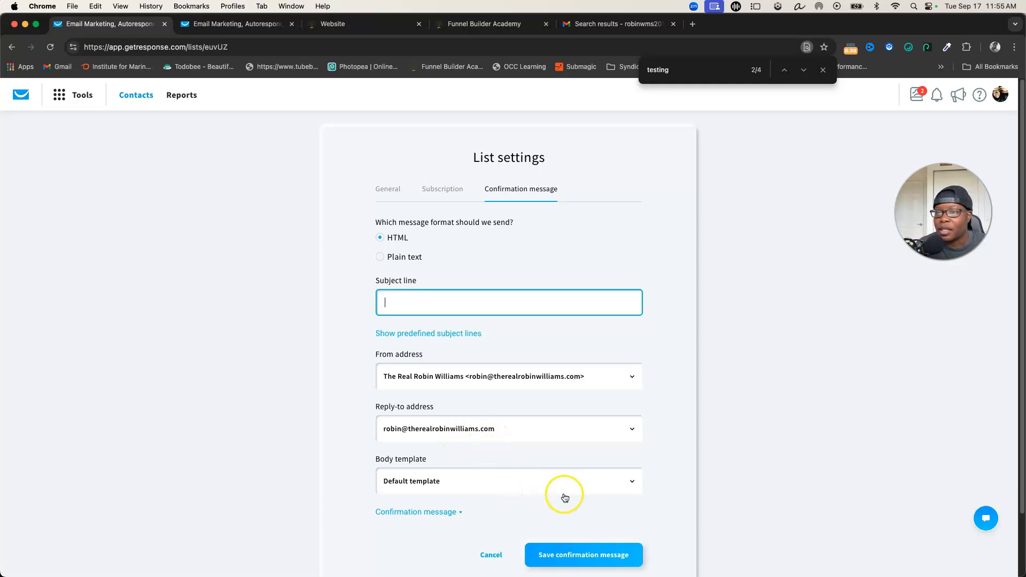
pyautogui.click(633, 477)
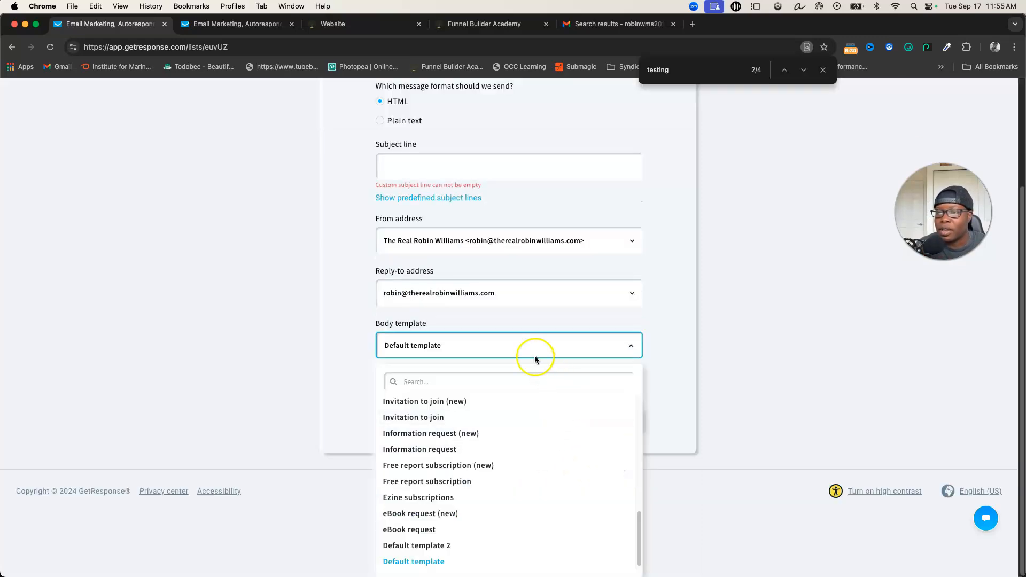
pyautogui.click(694, 398)
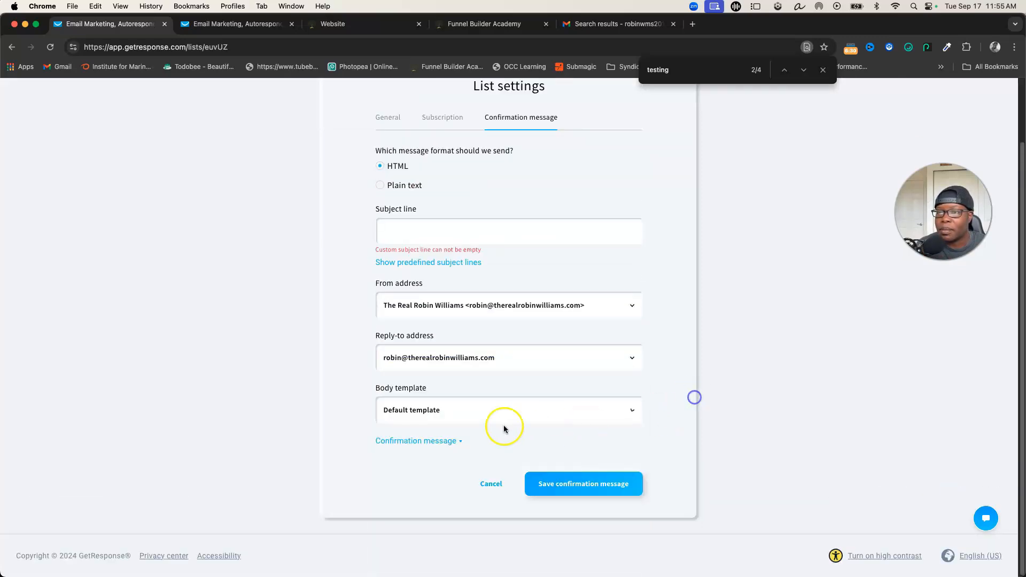
pyautogui.click(458, 441)
pyautogui.scroll(-3, 487, 465)
pyautogui.scroll(-5, 507, 481)
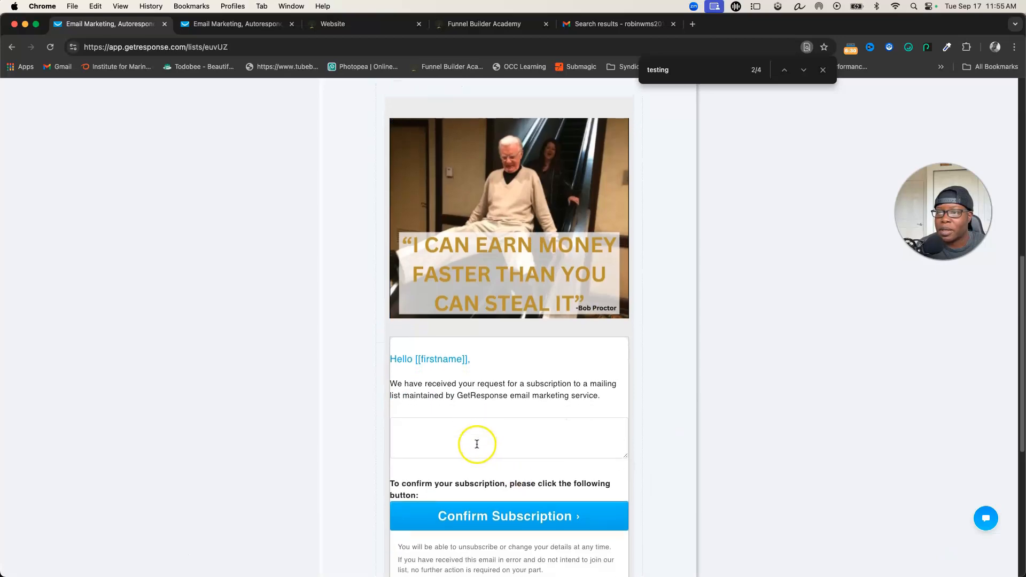
pyautogui.scroll(6, 481, 450)
pyautogui.scroll(3, 489, 458)
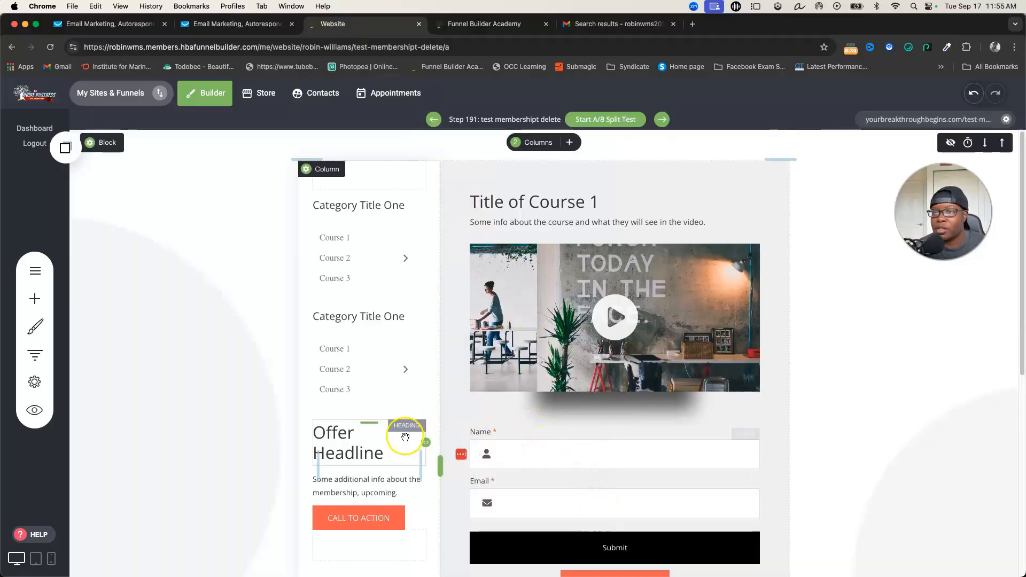
# - Connect the page's opt-in form to the "Testing This For You" GetResponse list and save the page
pyautogui.click(549, 452)
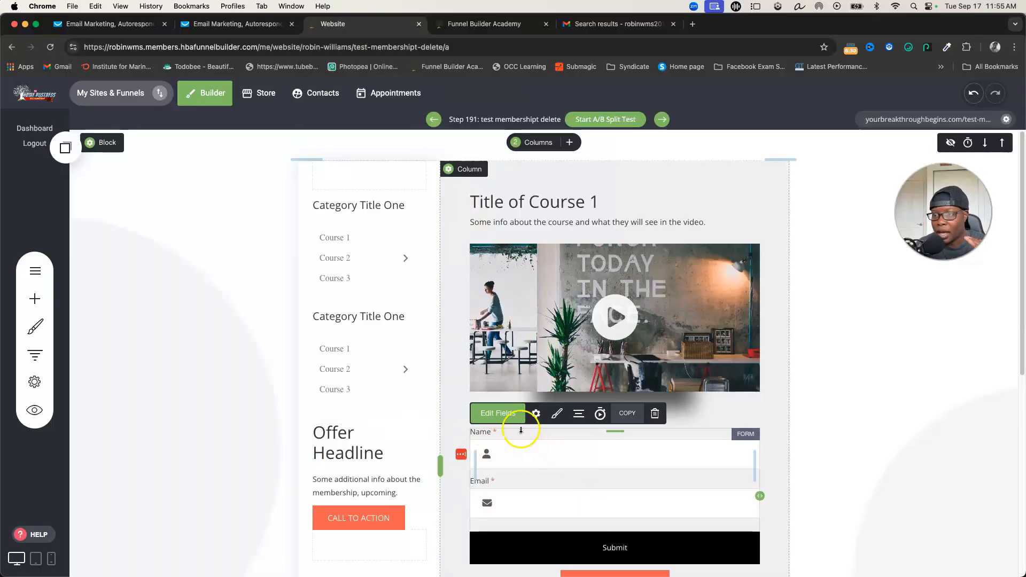
pyautogui.click(536, 413)
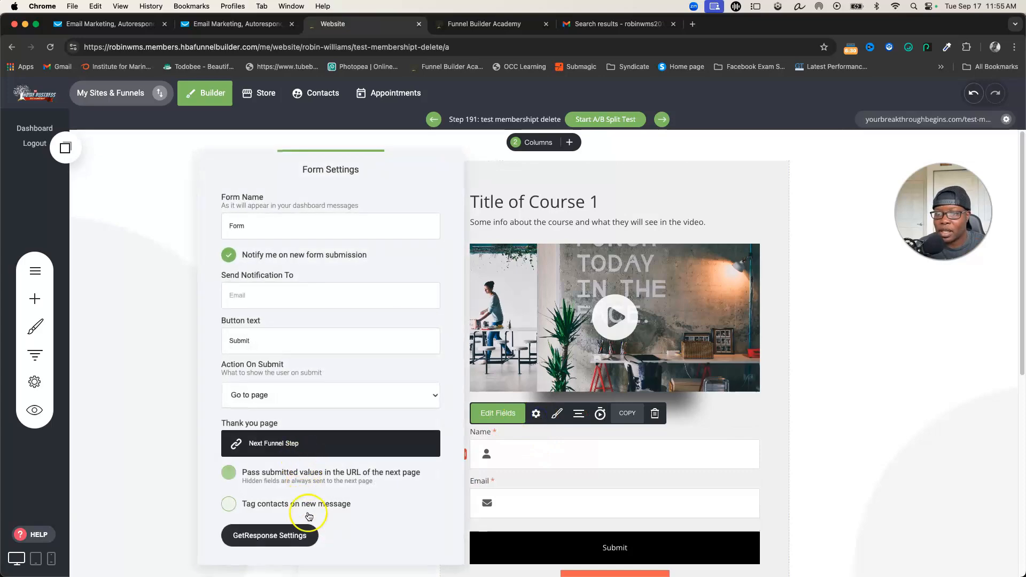
pyautogui.click(273, 541)
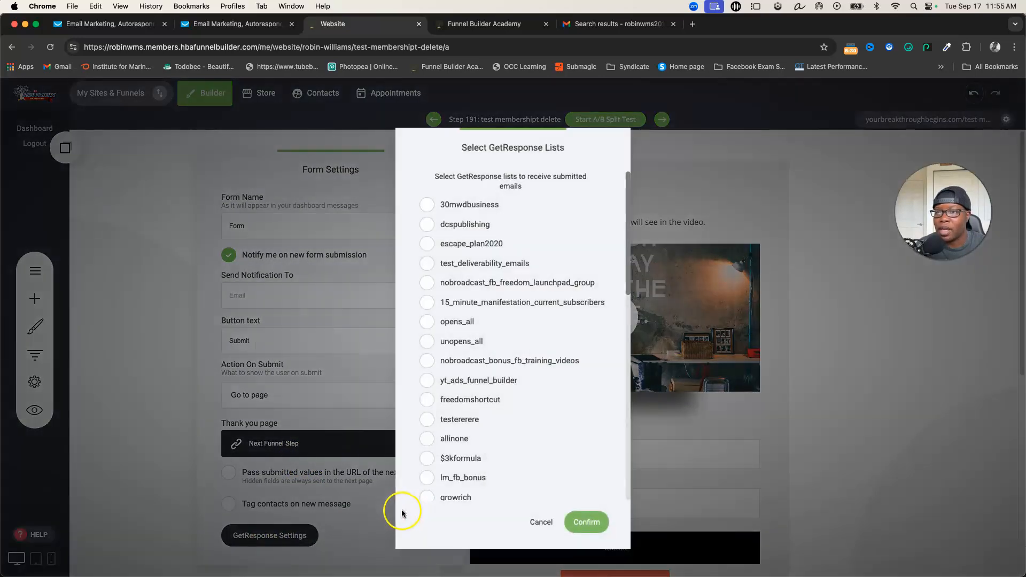
pyautogui.scroll(-10, 460, 460)
pyautogui.click(452, 490)
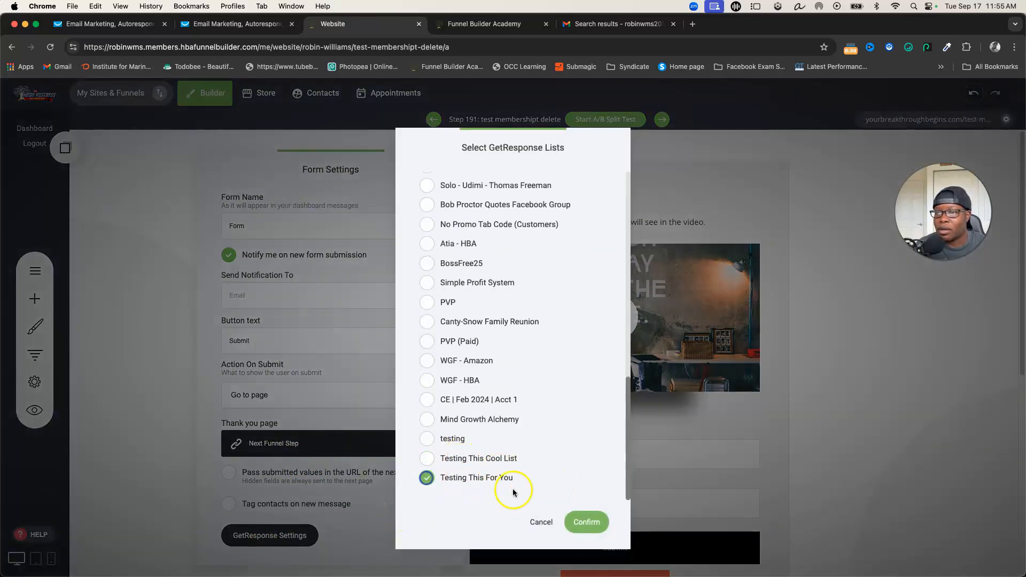
pyautogui.click(585, 522)
pyautogui.click(561, 496)
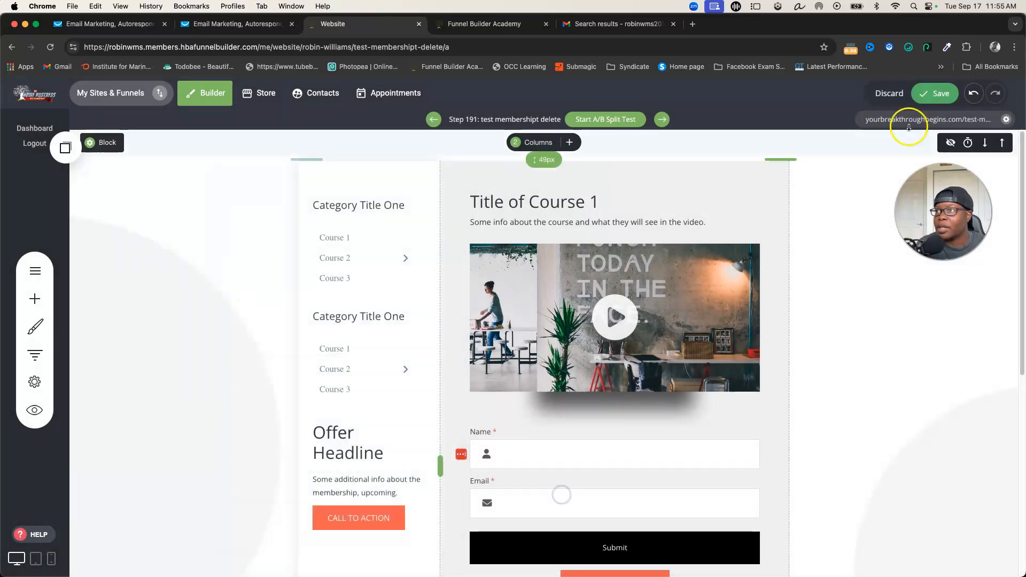
pyautogui.click(933, 93)
# - Switch to the Funnel Builder Academy members page and look over its welcome section and training links
pyautogui.click(450, 31)
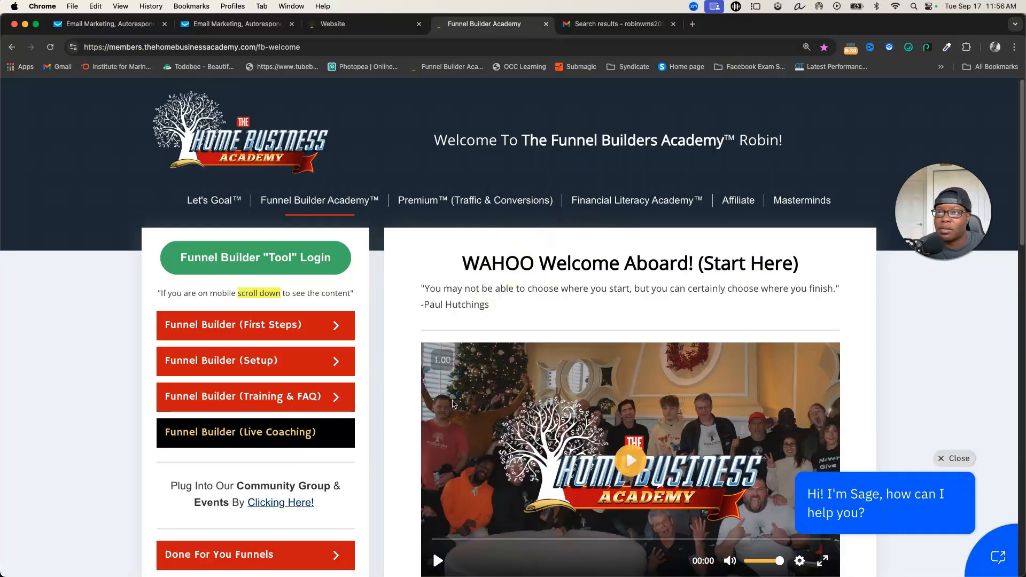
pyautogui.scroll(-3, 378, 383)
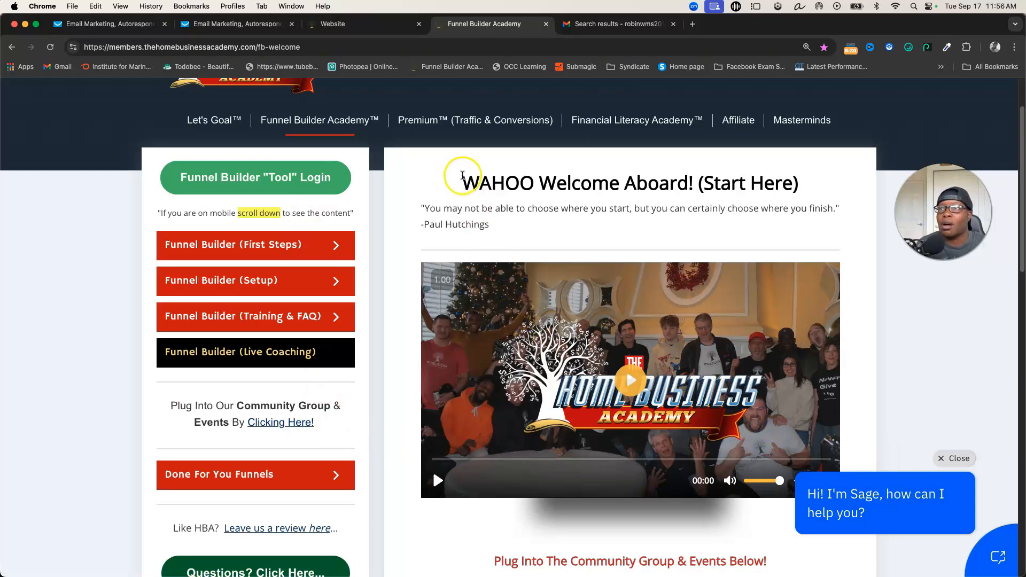
pyautogui.scroll(2, 459, 179)
pyautogui.moveTo(332, 340)
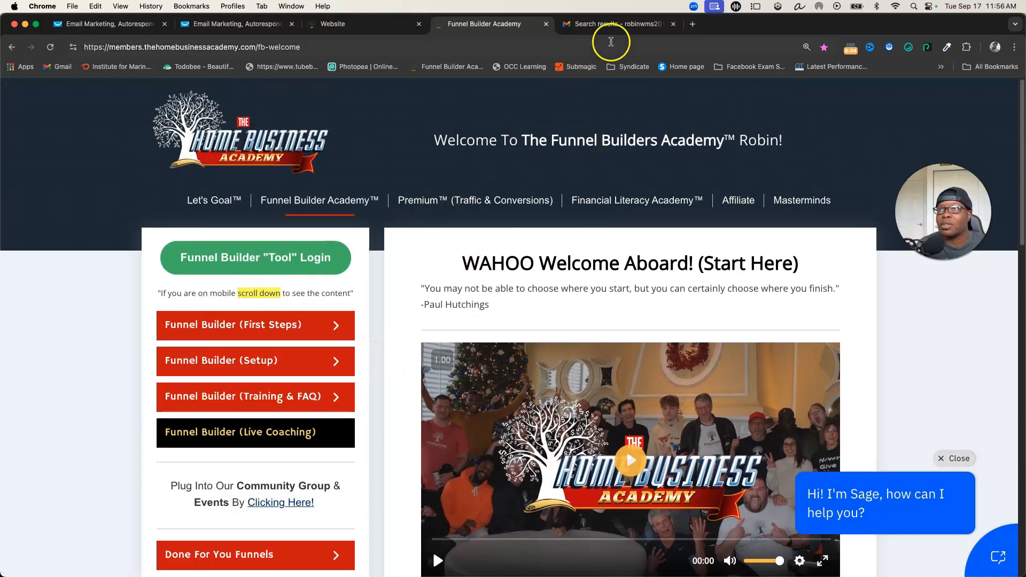
# - Switch to Gmail and look through the sale notification emails from The HBA in the search results
pyautogui.click(601, 24)
pyautogui.scroll(-5, 537, 316)
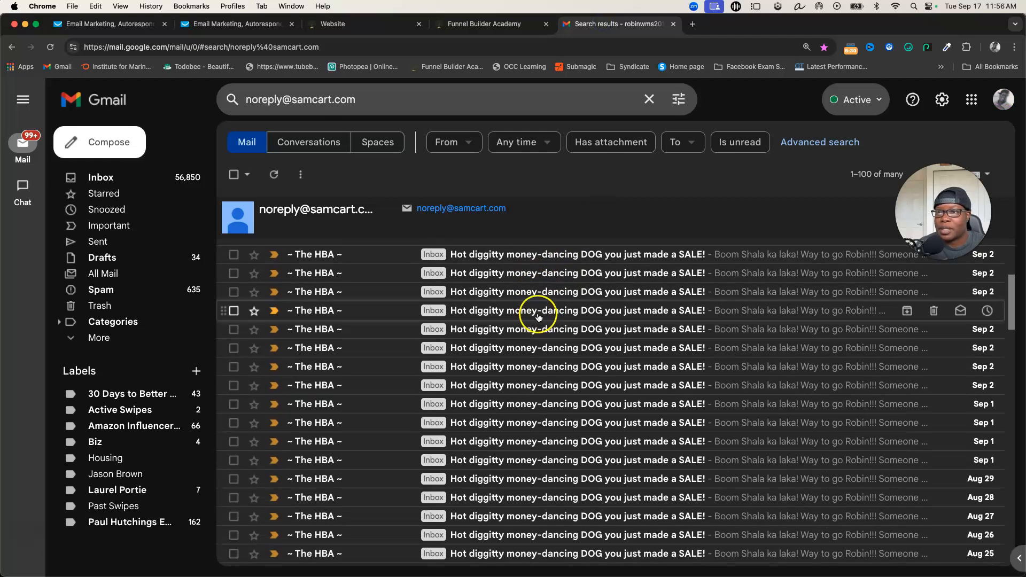